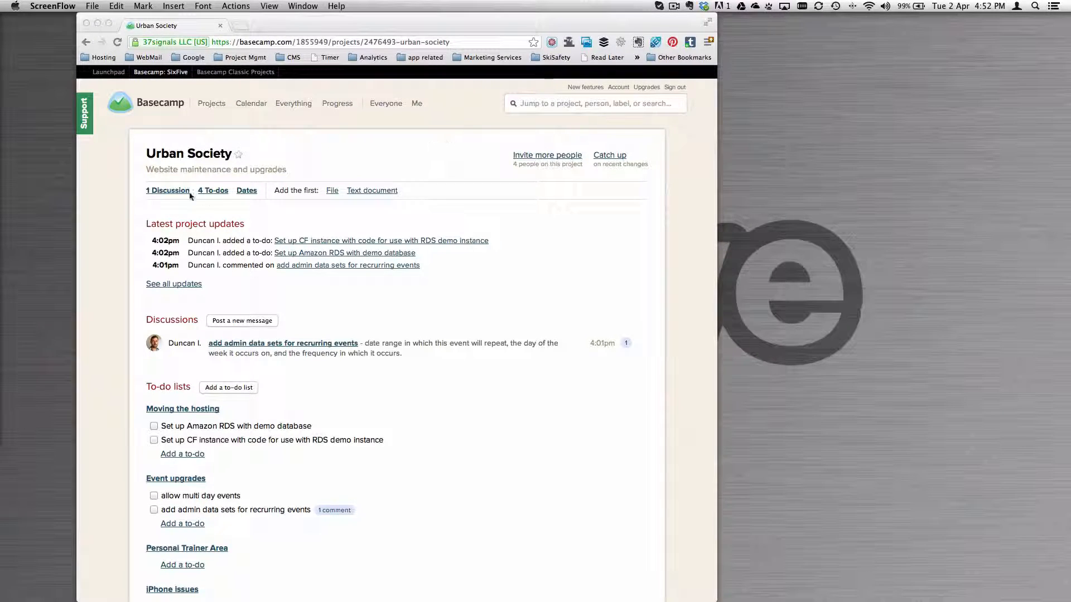
- Start a discussion titled "Email Hosting" in the Urban Society project, asking "Where is your email hosted?" and mentioning moving it along with the website
click(167, 191)
click(171, 194)
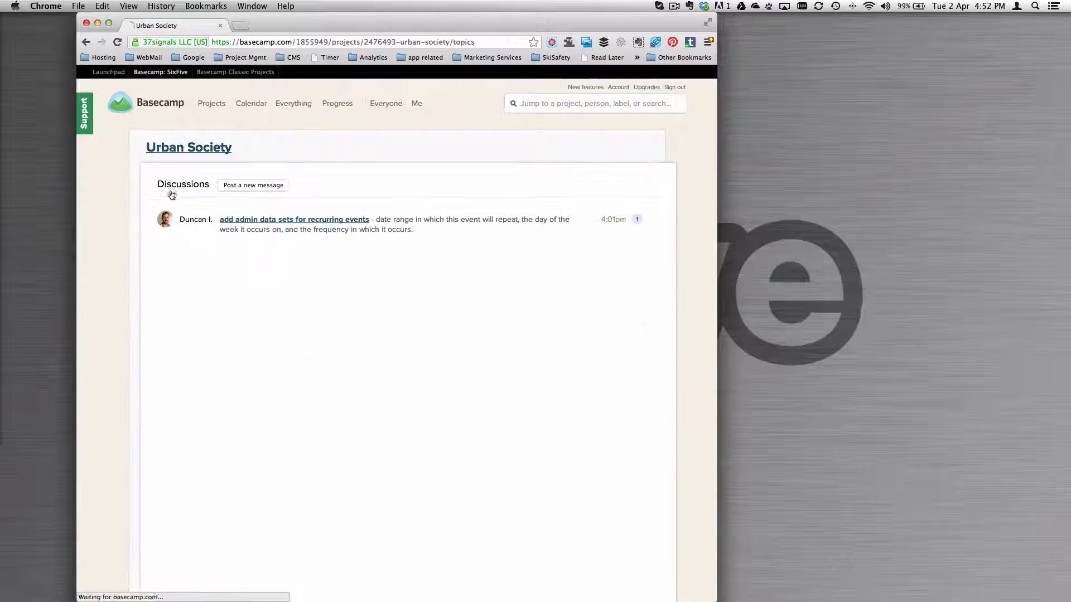
click(244, 187)
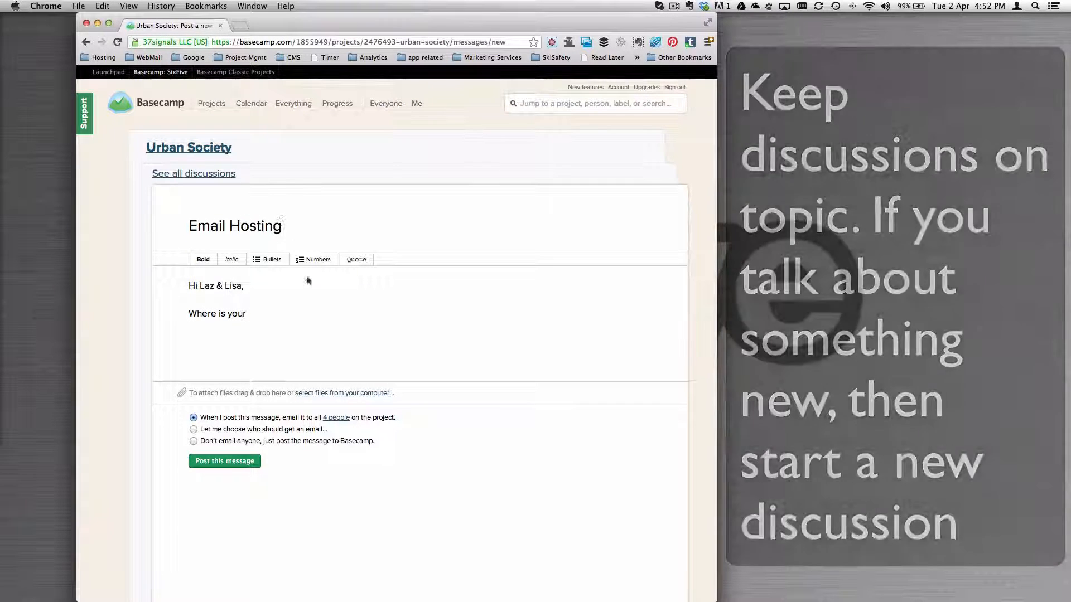
click(267, 316)
text(emai)
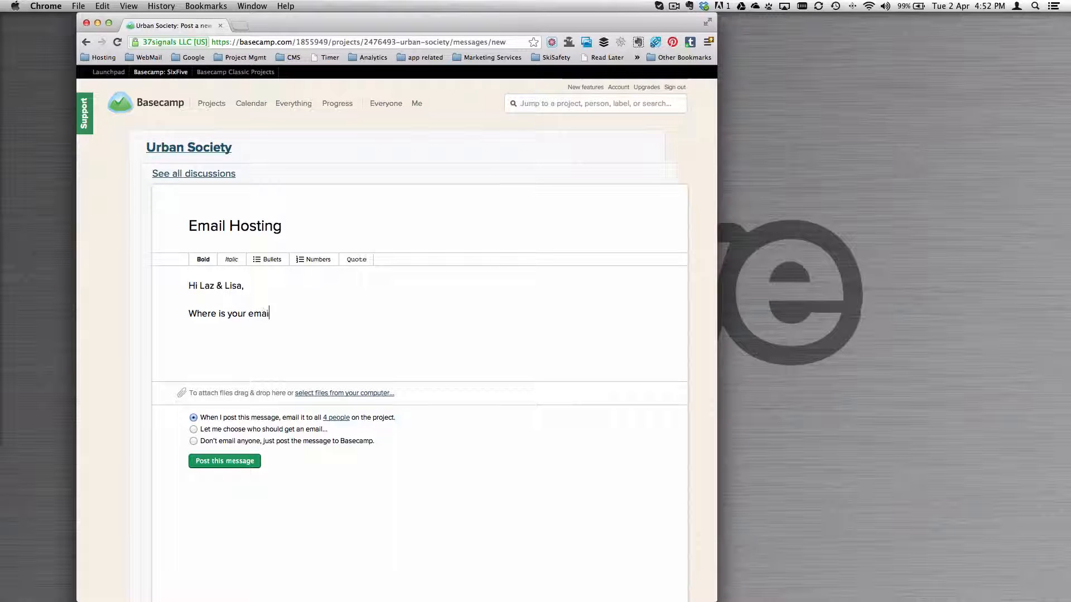
text(l hosting)
key(BackSpace)
key(BackSpace)
key(BackSpace)
text(eers)
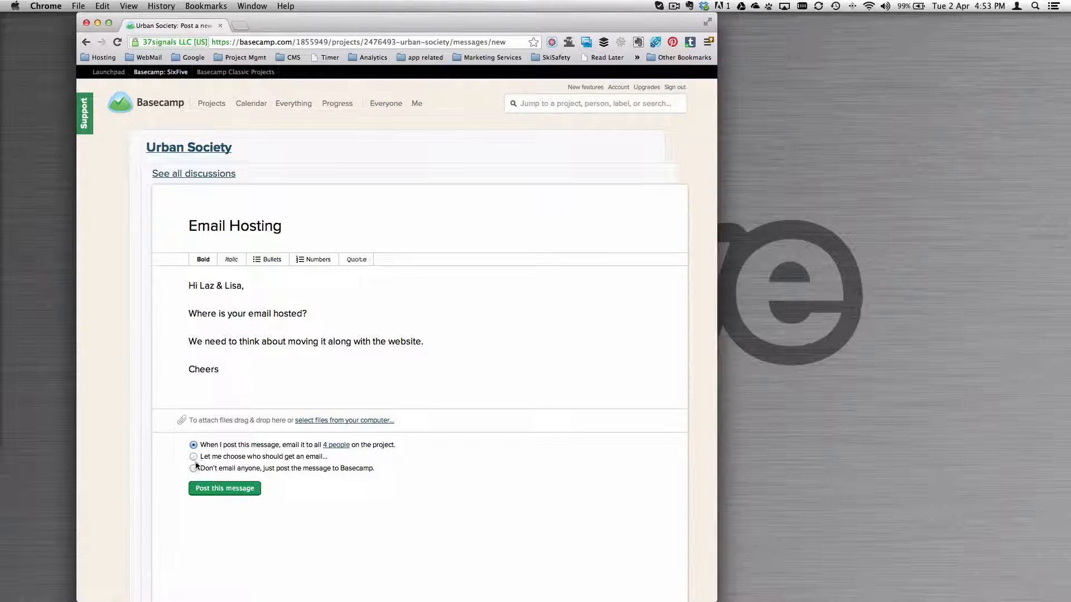
- Choose specific email recipients for the message, select all three listed project members, and post the message
click(193, 456)
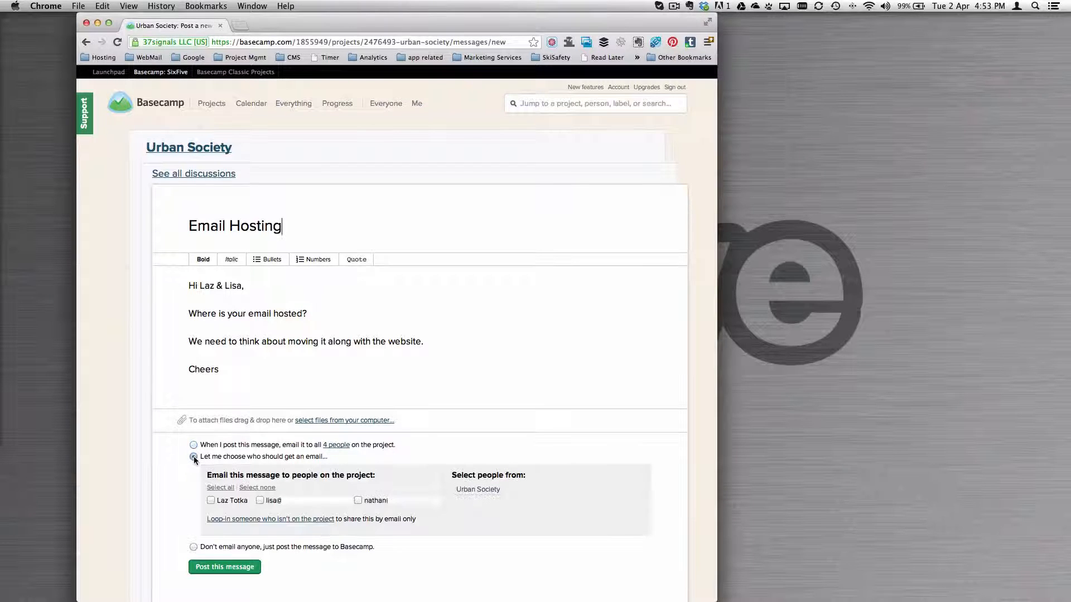
click(232, 502)
click(293, 505)
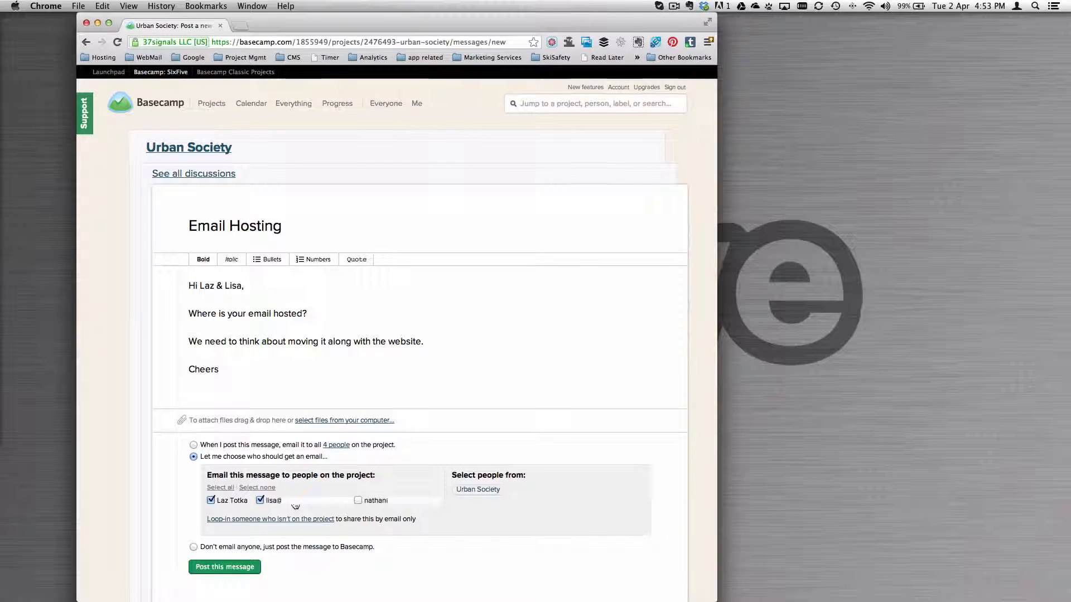
scroll(295, 506, down, 1)
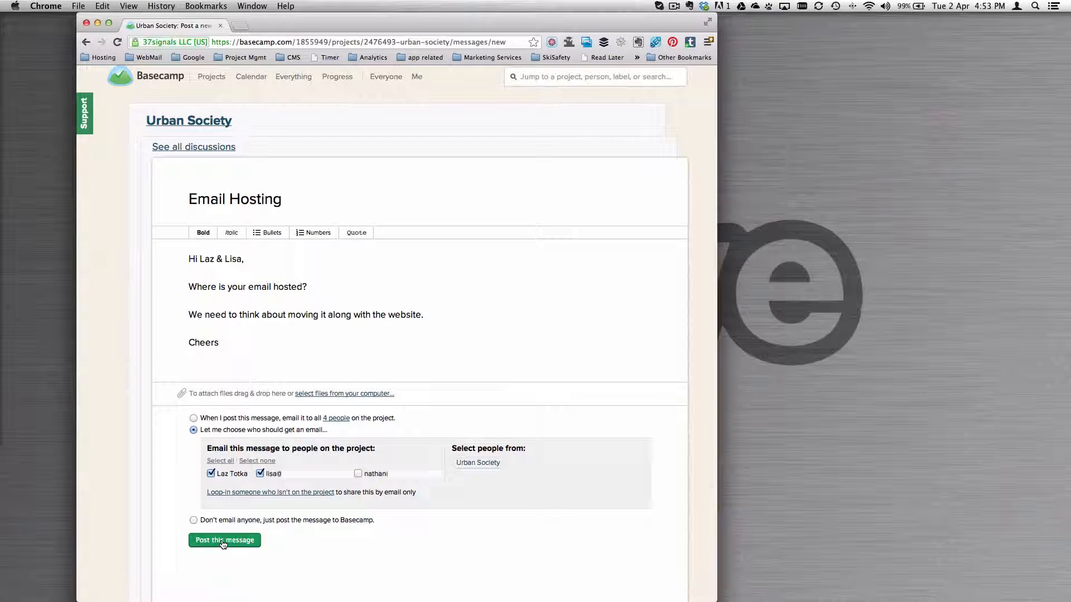
click(357, 473)
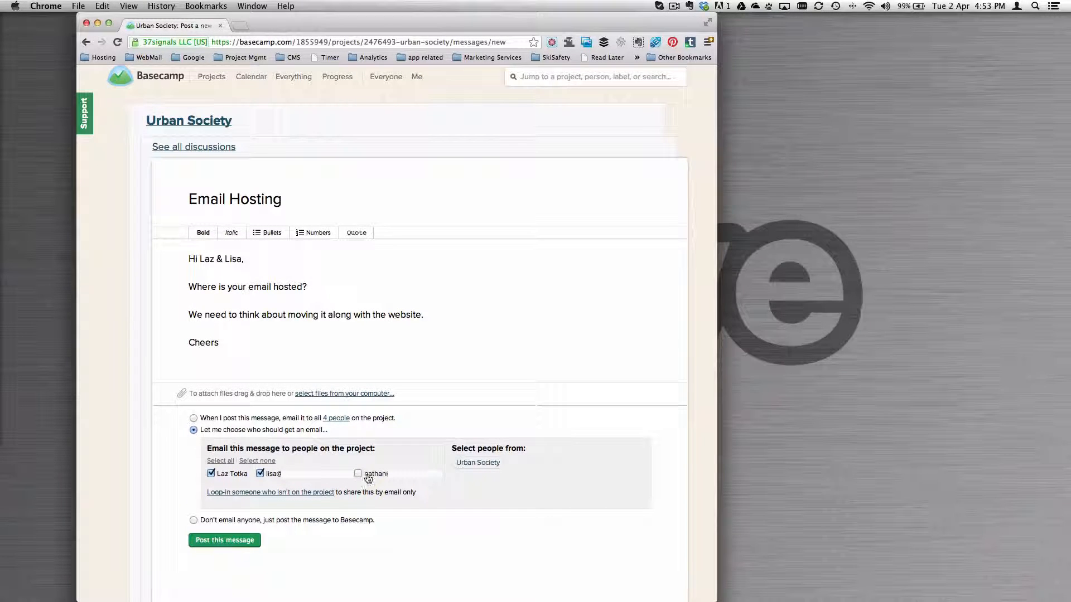
click(211, 541)
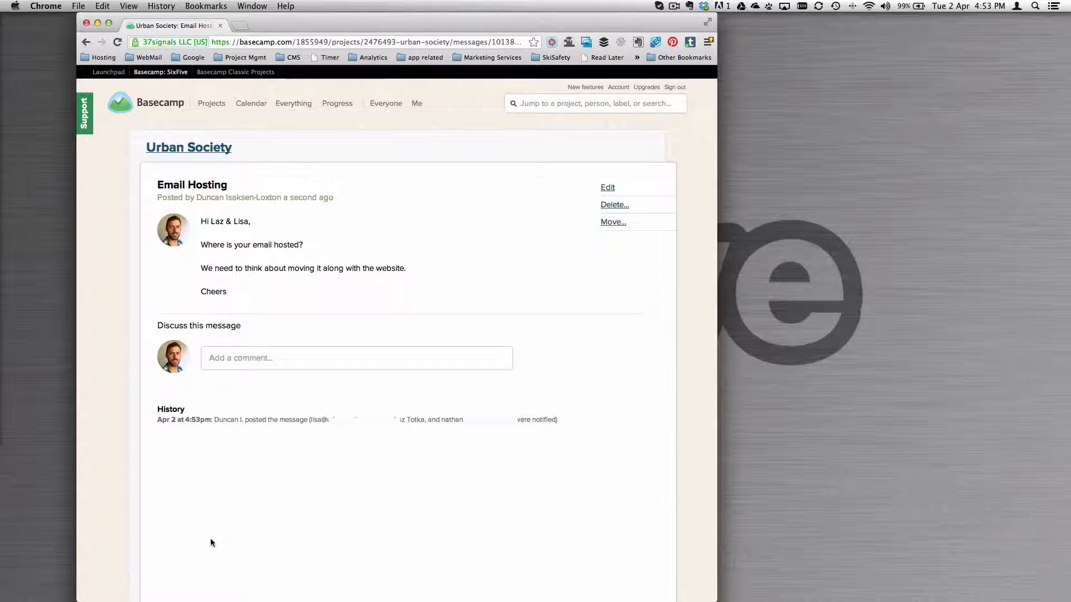
- Open the comment editor under the Email Hosting message, and return to the project page to review its discussions and to-do lists
click(245, 361)
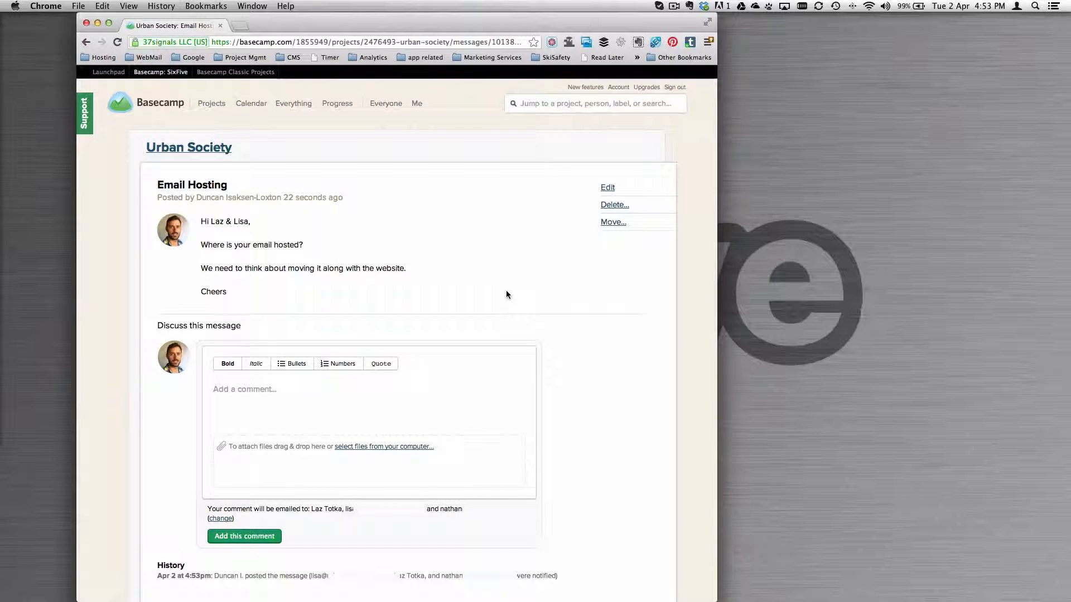
click(189, 148)
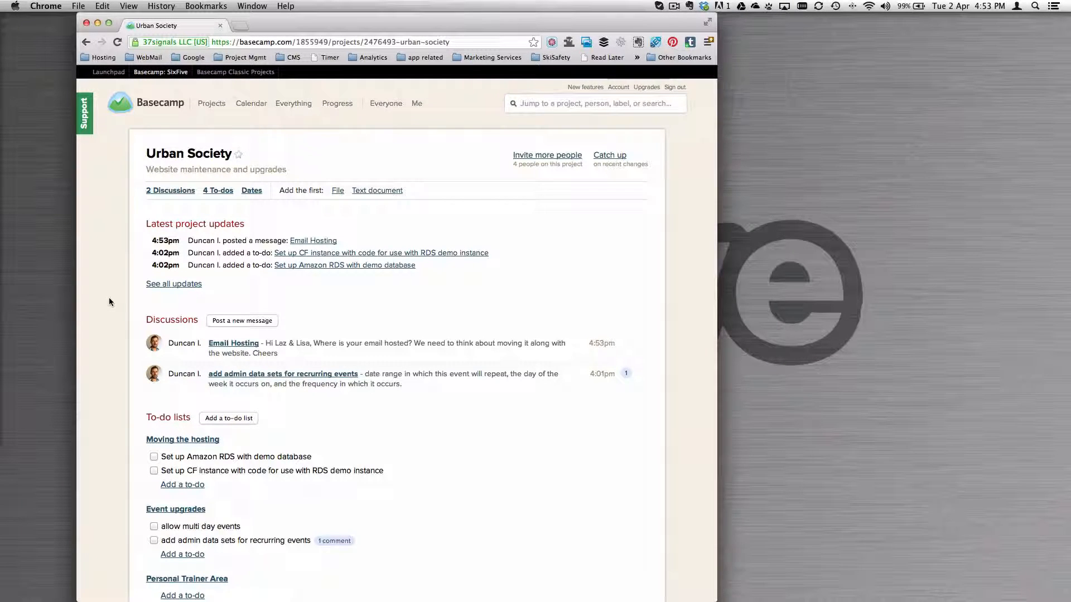
scroll(109, 302, down, 4)
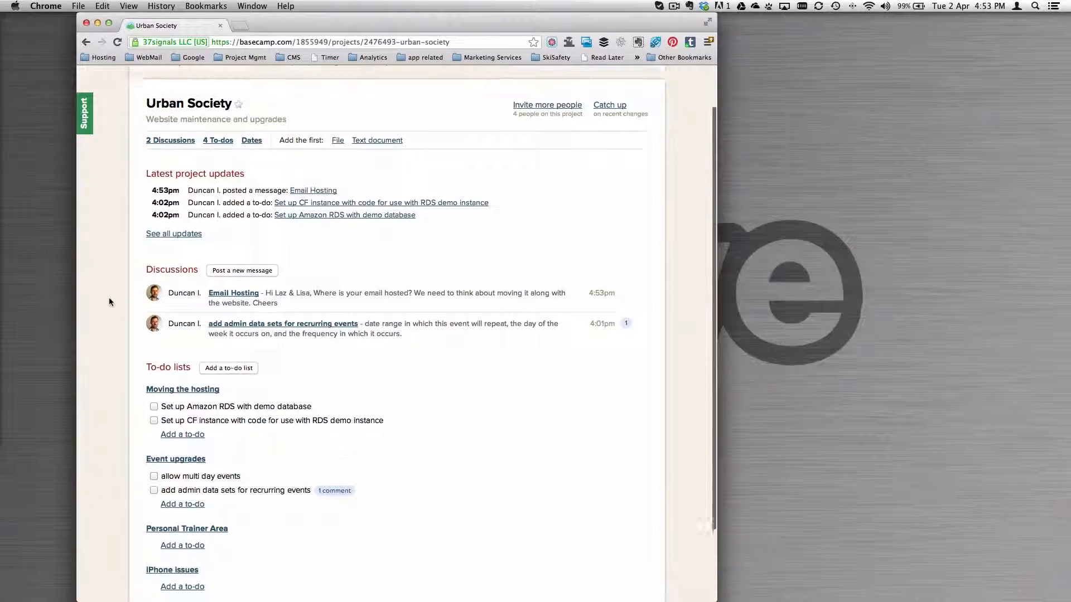
scroll(109, 302, down, 2)
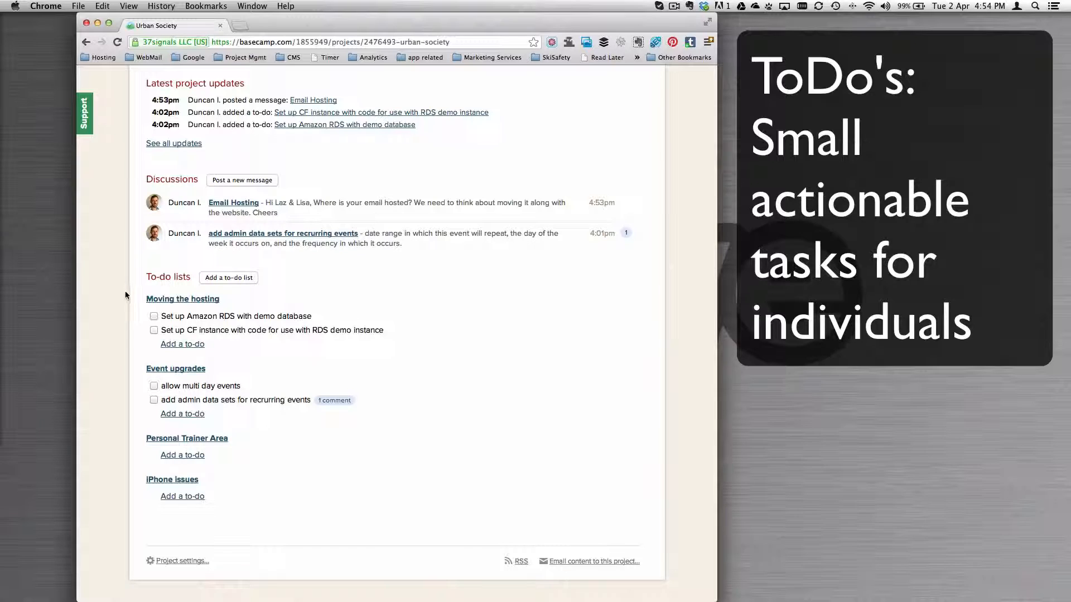
scroll(131, 282, up, 6)
- Create a to-do list named "Make demo on basecamp" on the project's to-do lists page
click(228, 187)
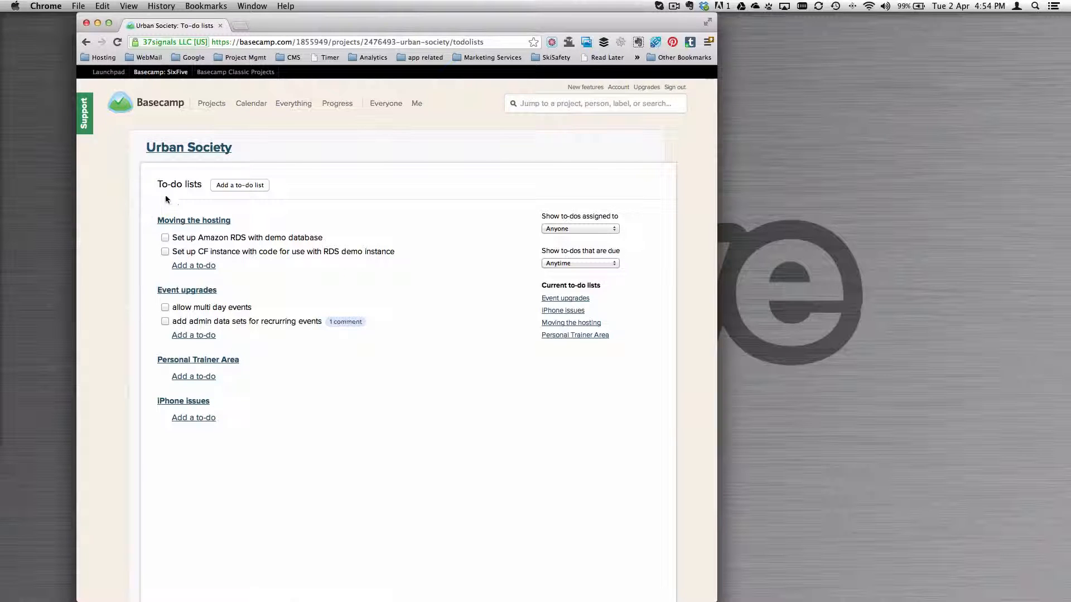
click(241, 186)
text(d)
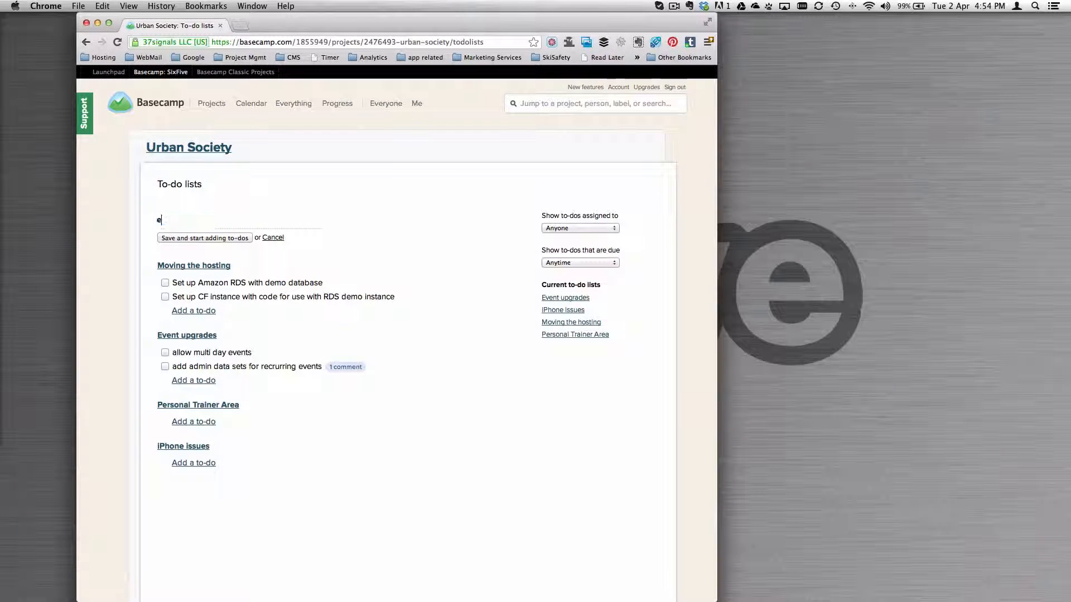
key(BackSpace)
text(Demo)
key(super+a)
text(Make demo on basecamp)
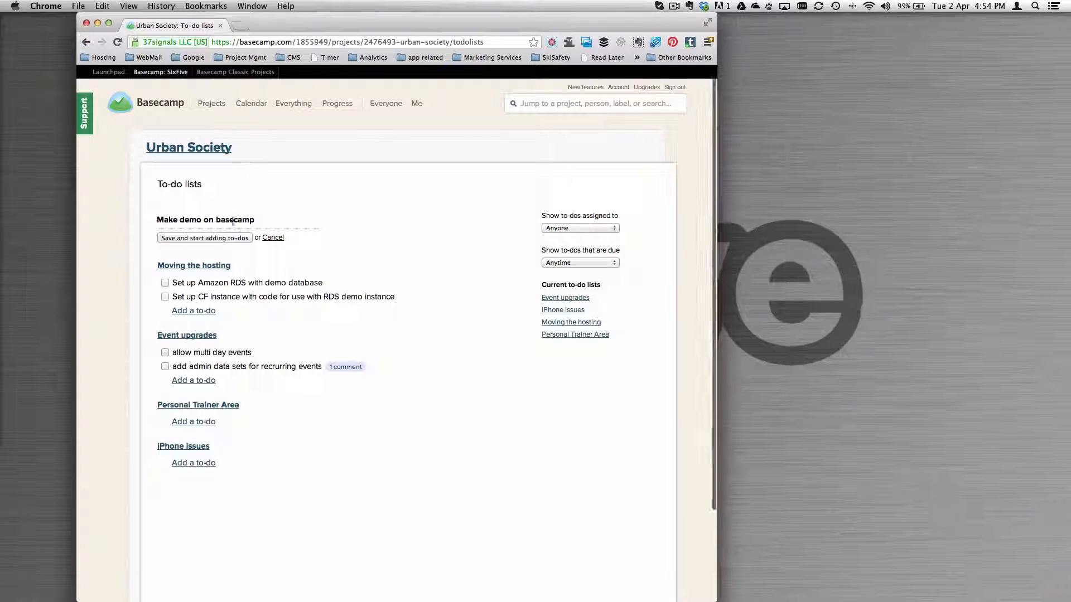
click(224, 239)
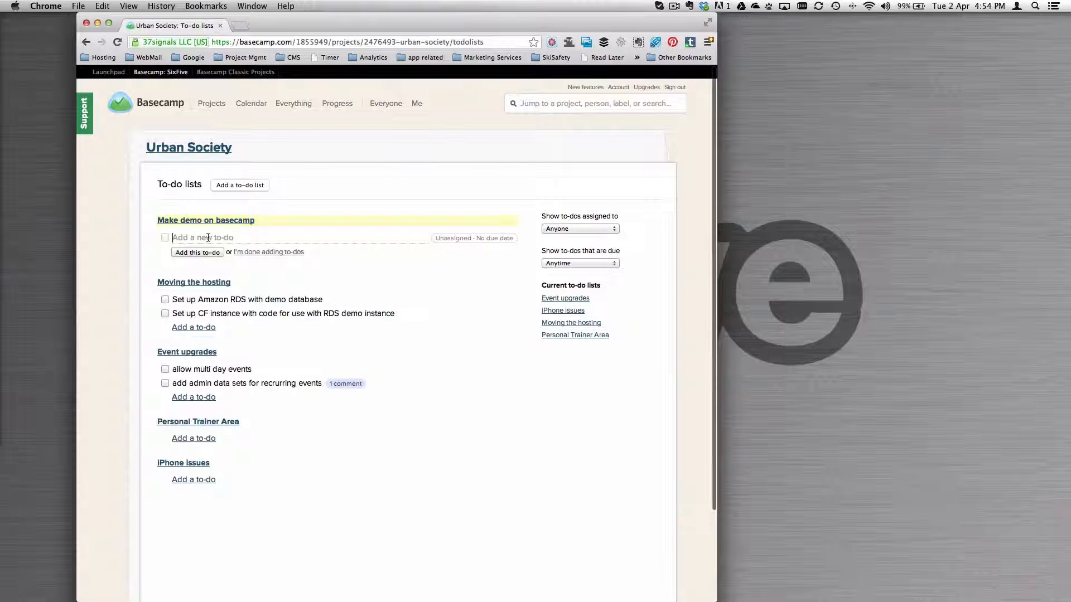
- Add the to-do "record the screencast" to the new list, assigned to yourself and due Tue, Apr 2
text(recor)
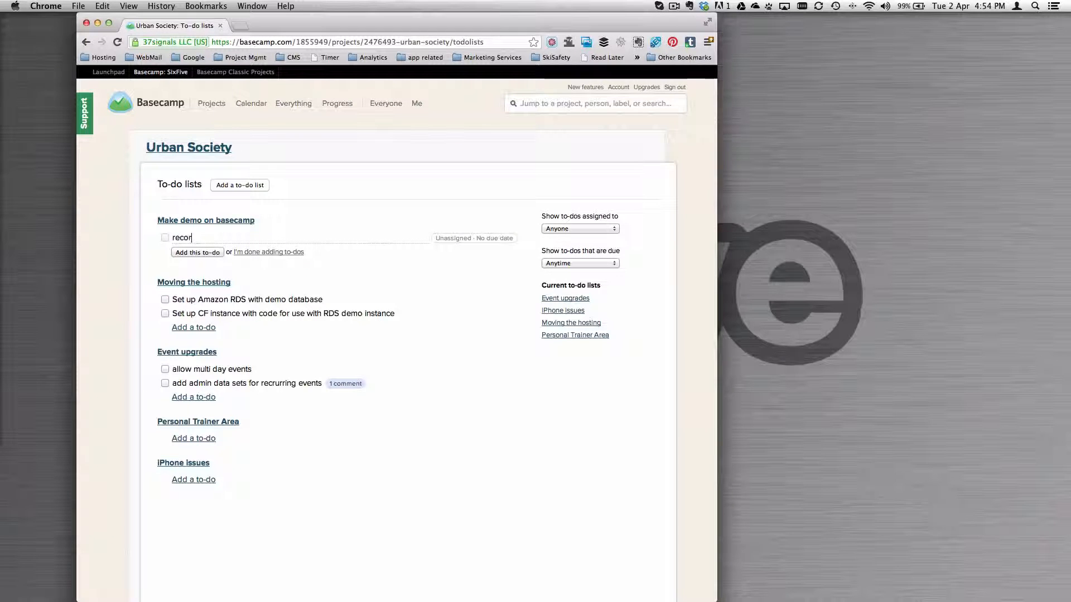
text(d the screen)
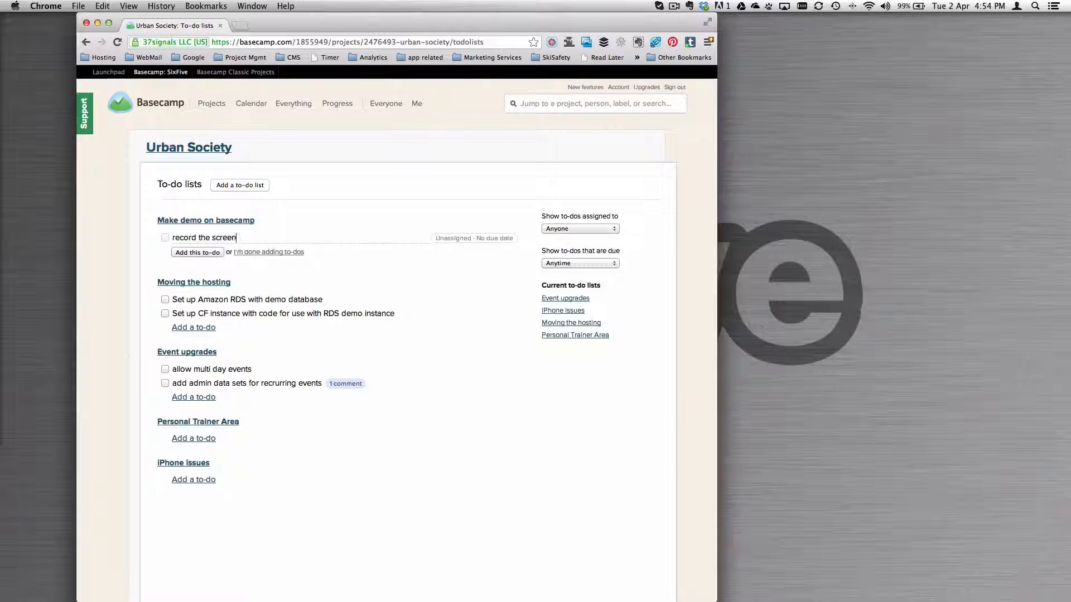
text(cast)
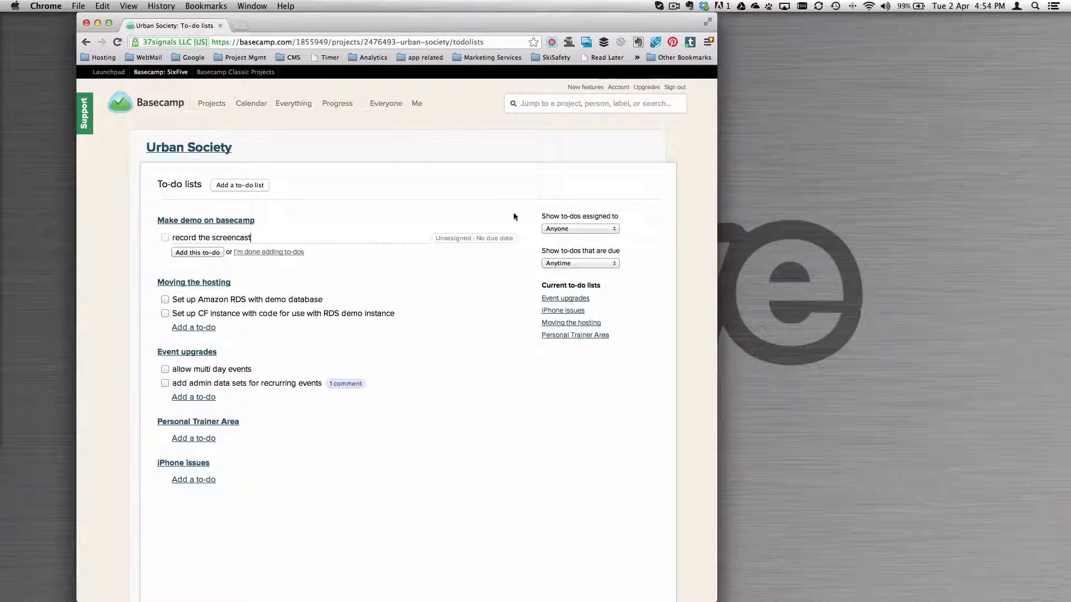
click(454, 241)
click(310, 250)
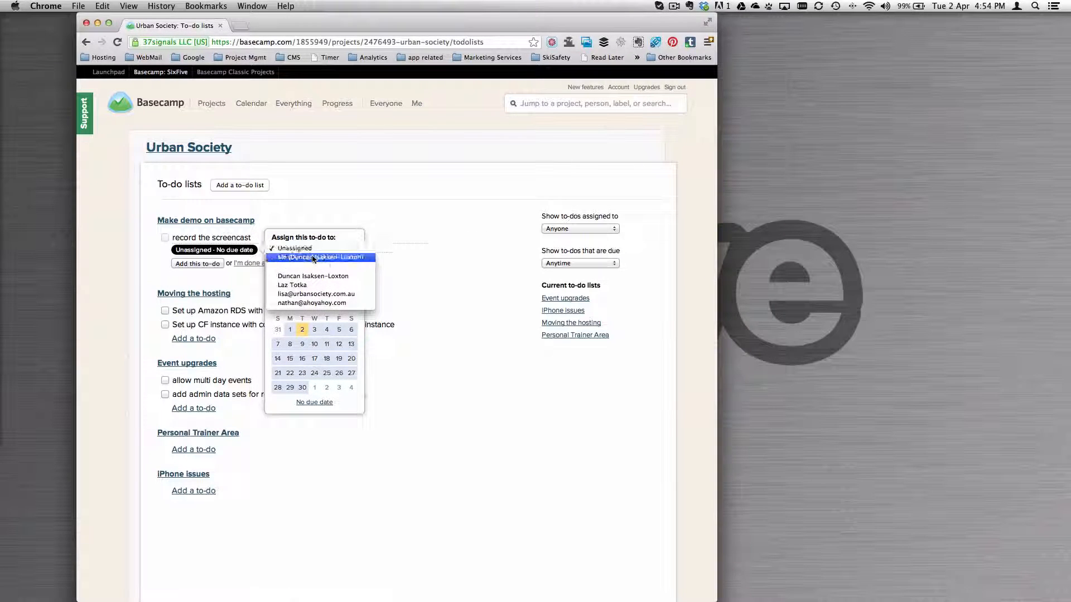
click(310, 258)
click(302, 329)
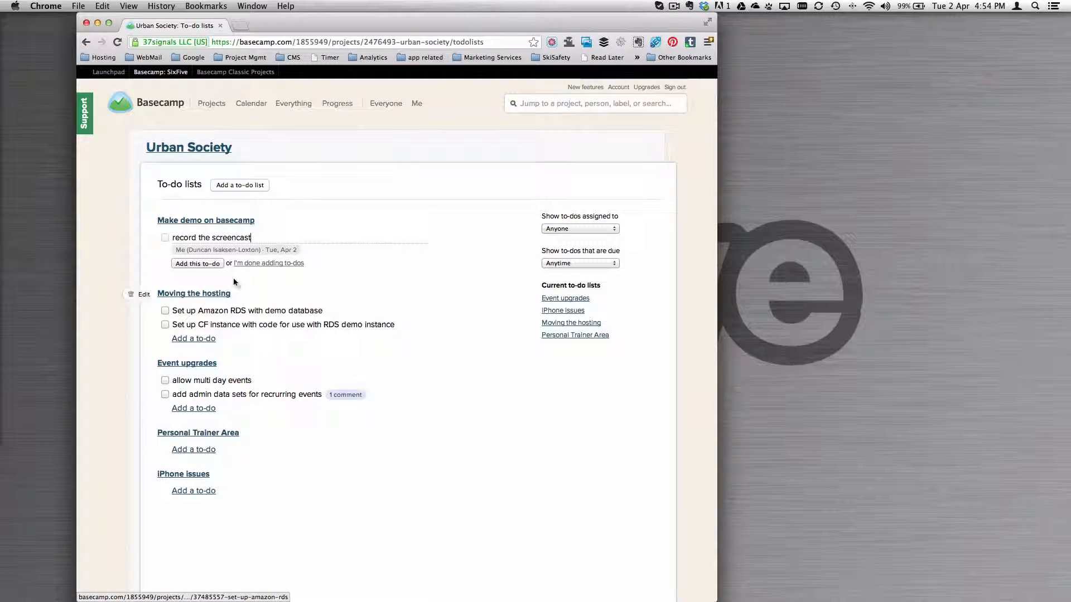
click(197, 263)
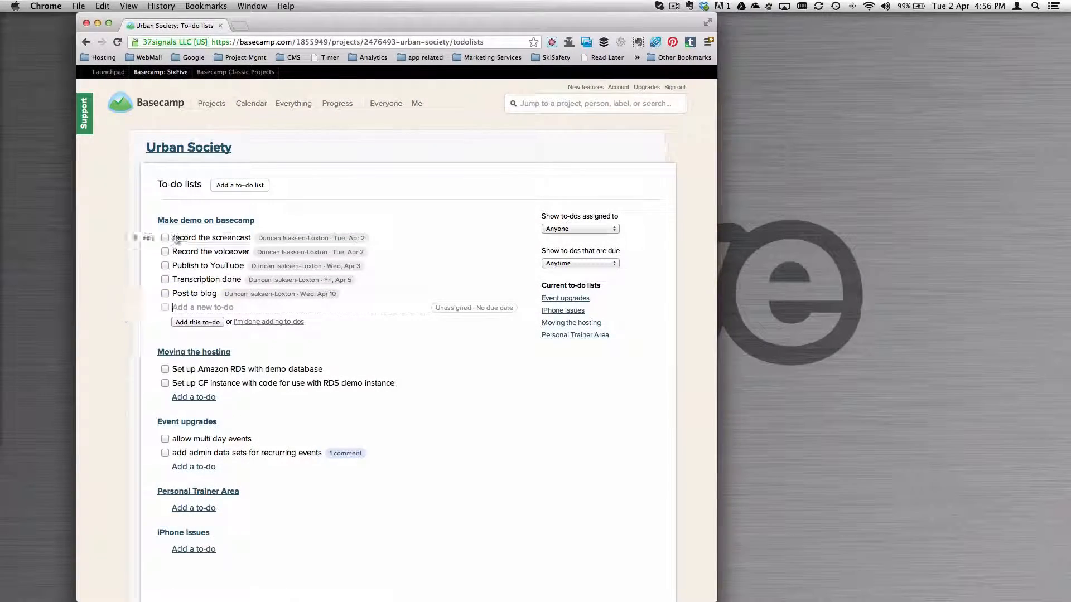
- Open the "record the screencast" to-do and add the comment "Highlight the difference between a TODO and discussion."
click(201, 241)
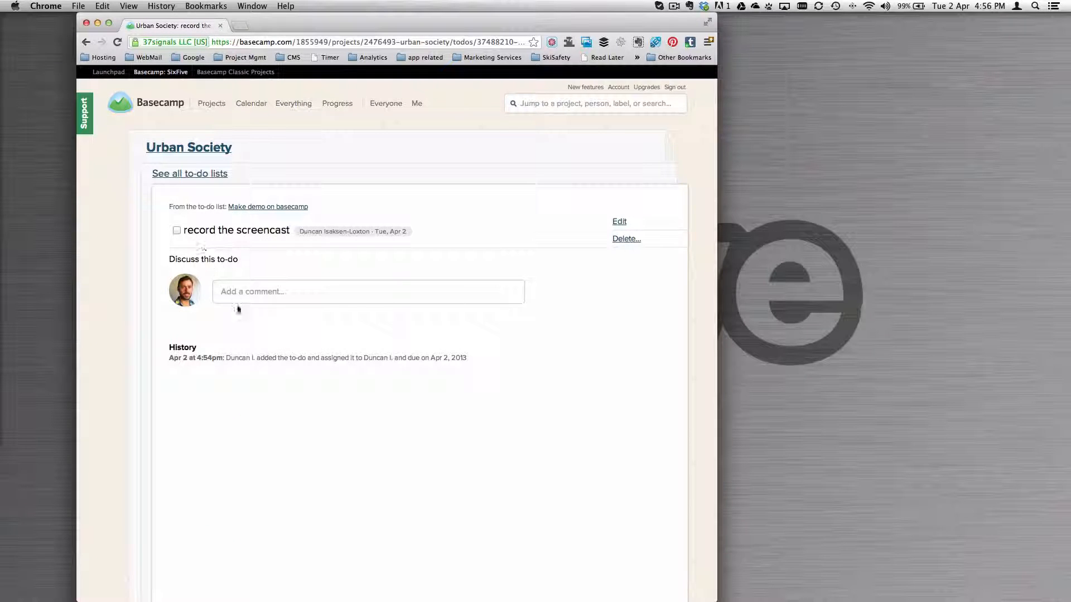
click(260, 295)
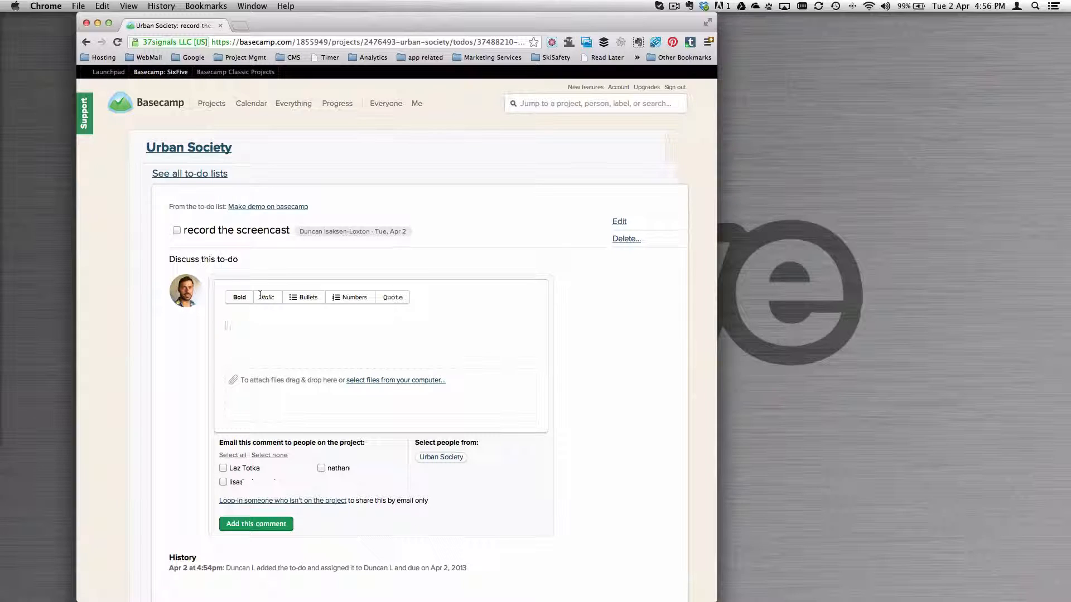
text(Highlight the difference between a TODO and di)
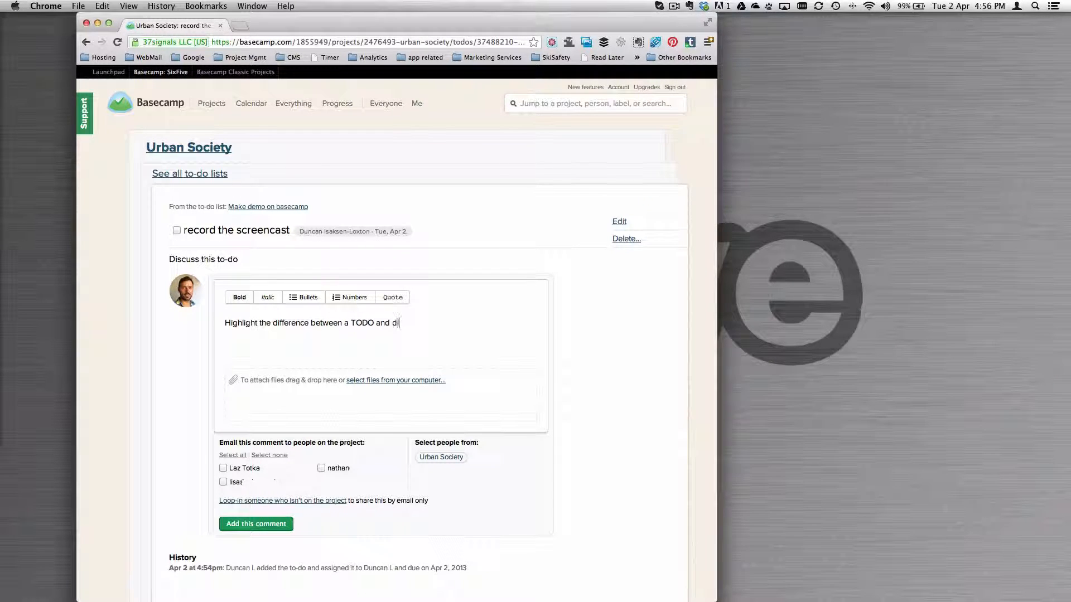
text(sion.)
click(245, 525)
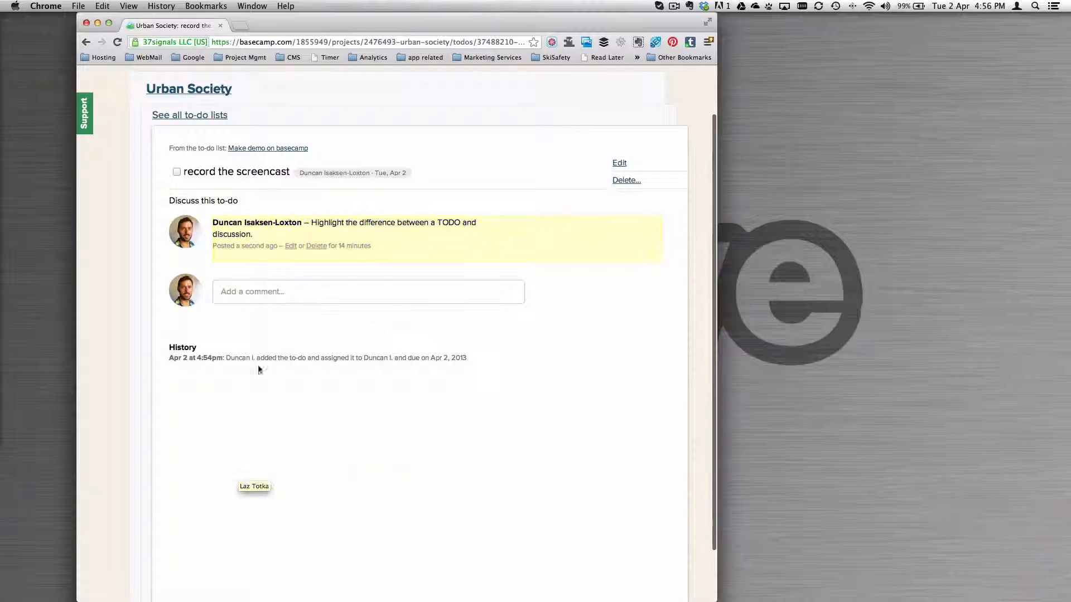
click(291, 246)
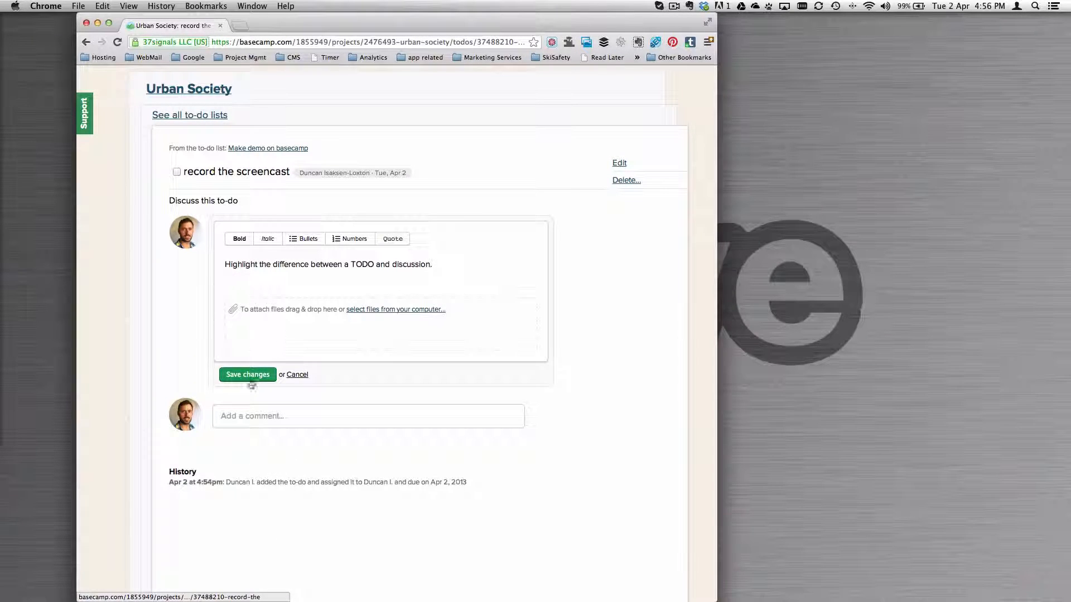
click(297, 375)
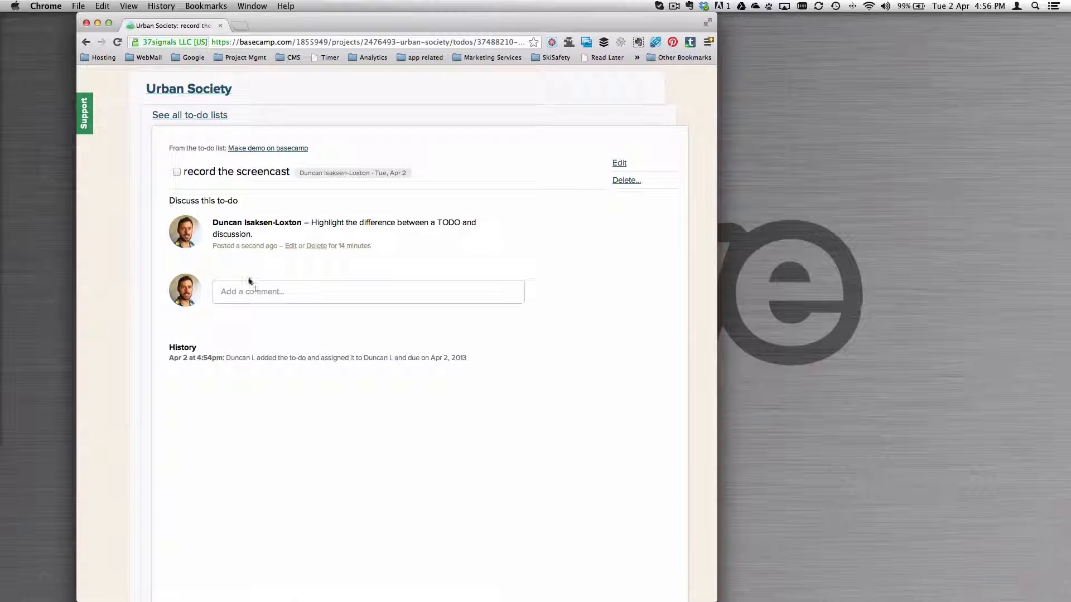
click(256, 290)
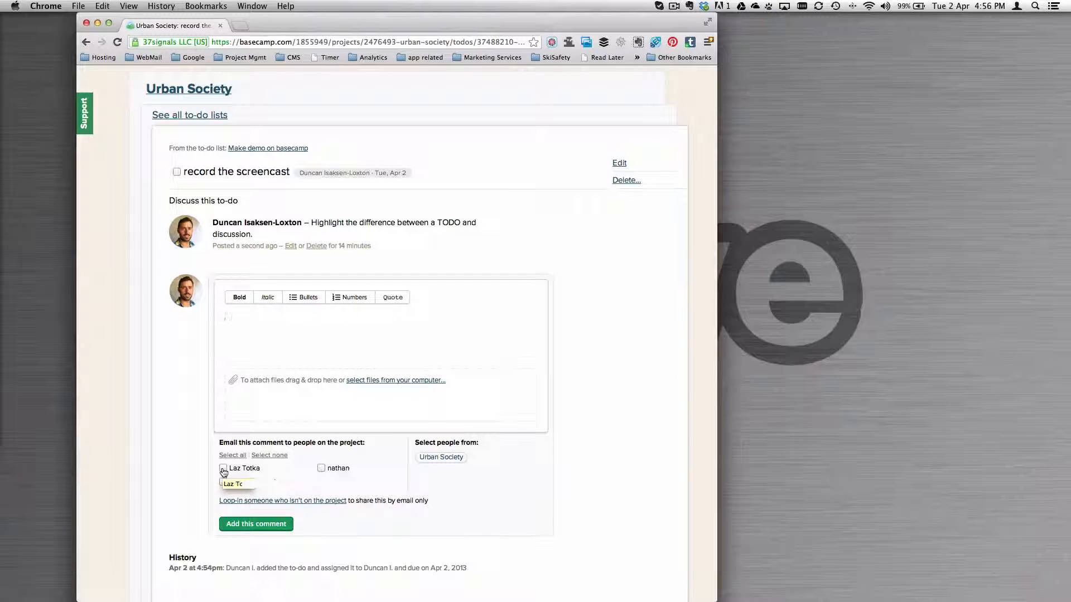
click(138, 376)
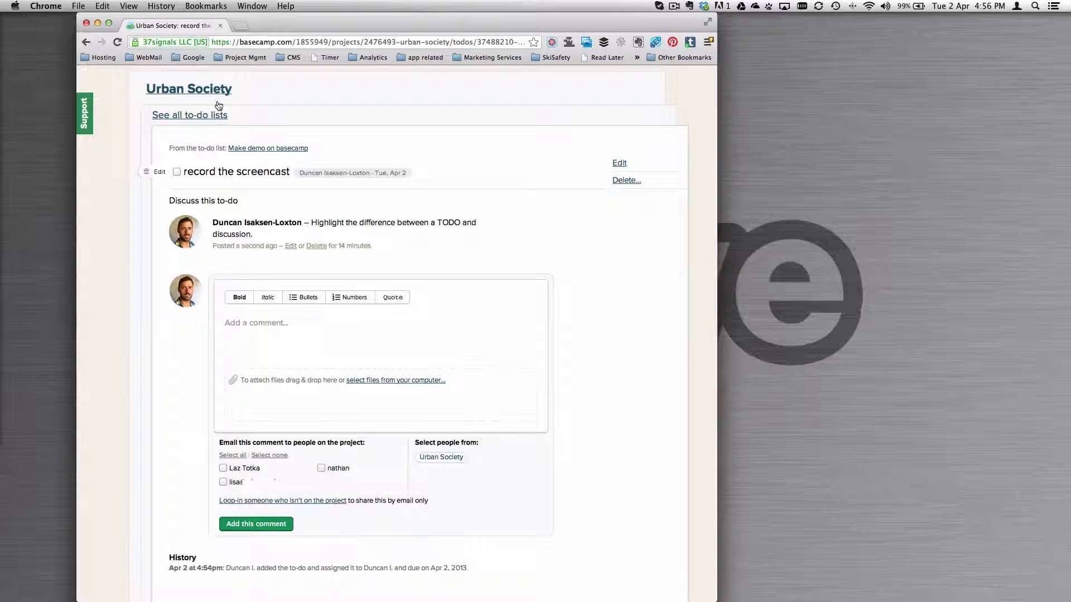
- Return through the to-do lists to the Urban Society project overview and review its latest updates, discussions and to-do lists
click(213, 121)
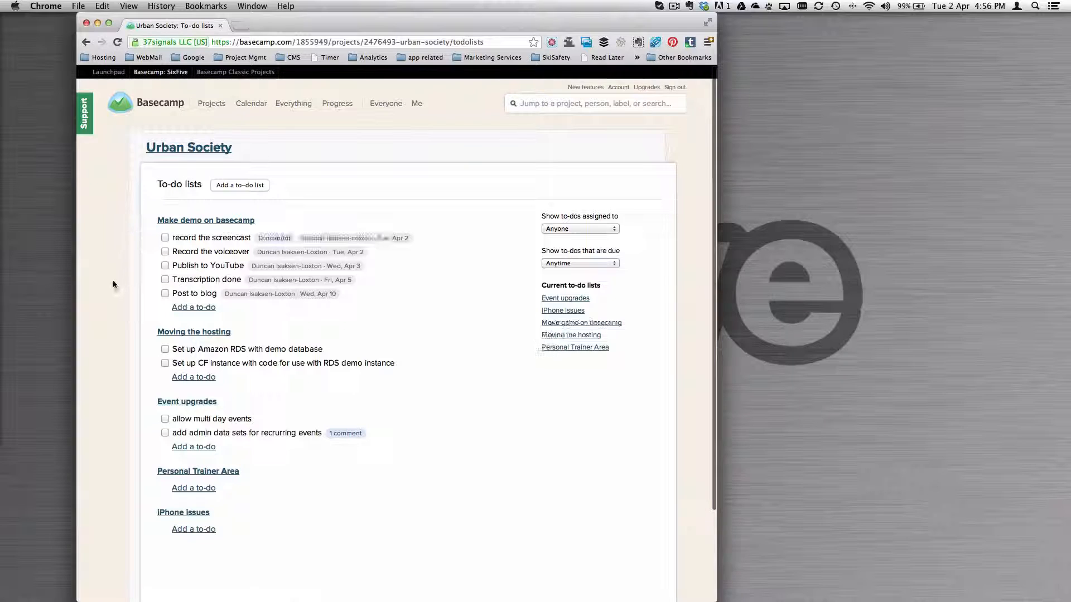
click(220, 148)
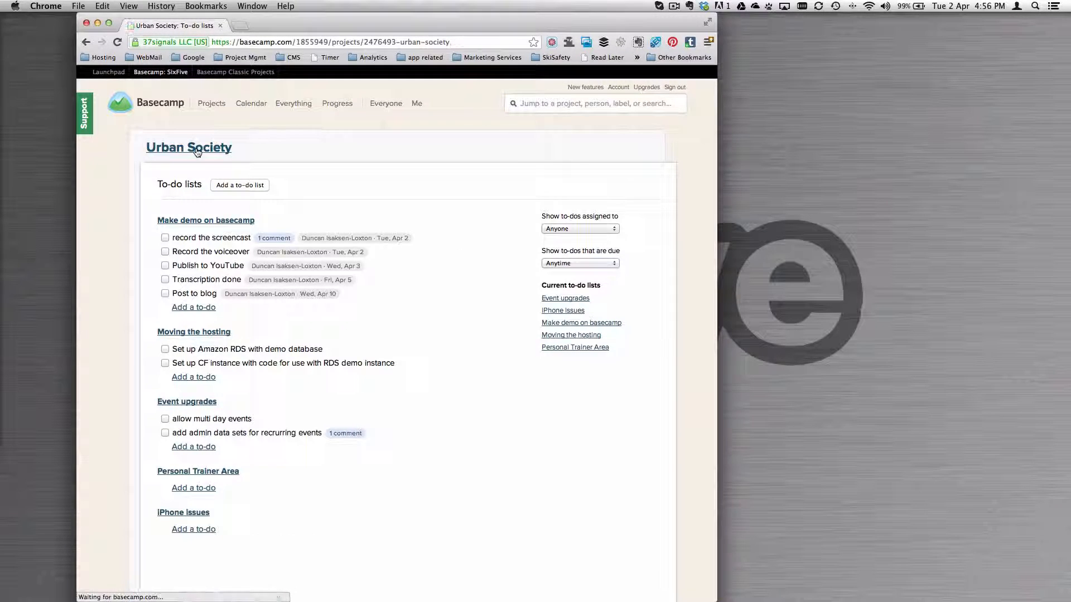
scroll(122, 269, down, 5)
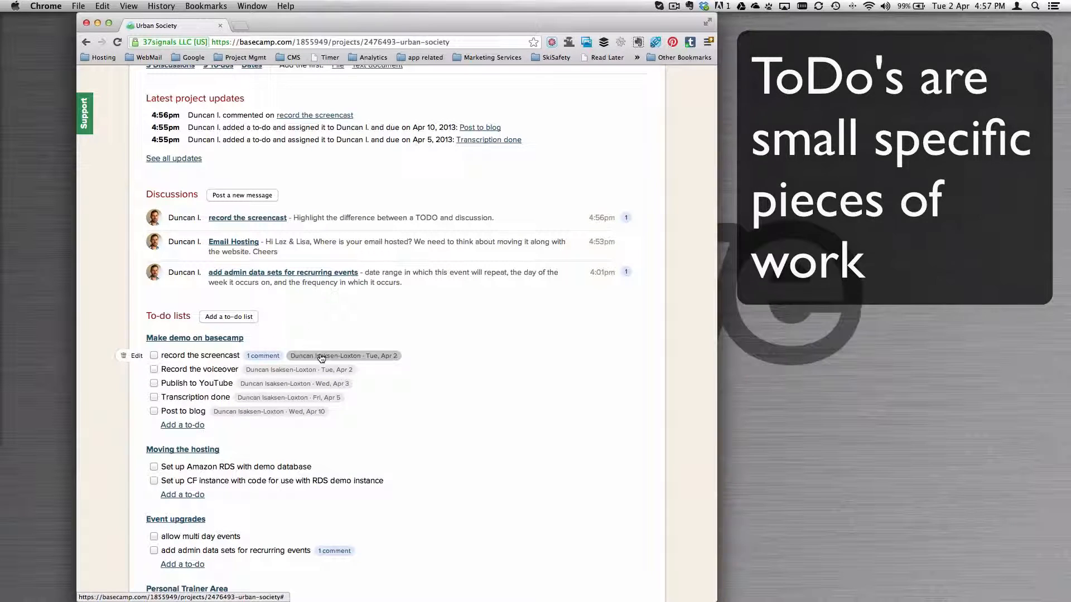
scroll(416, 376, down, 5)
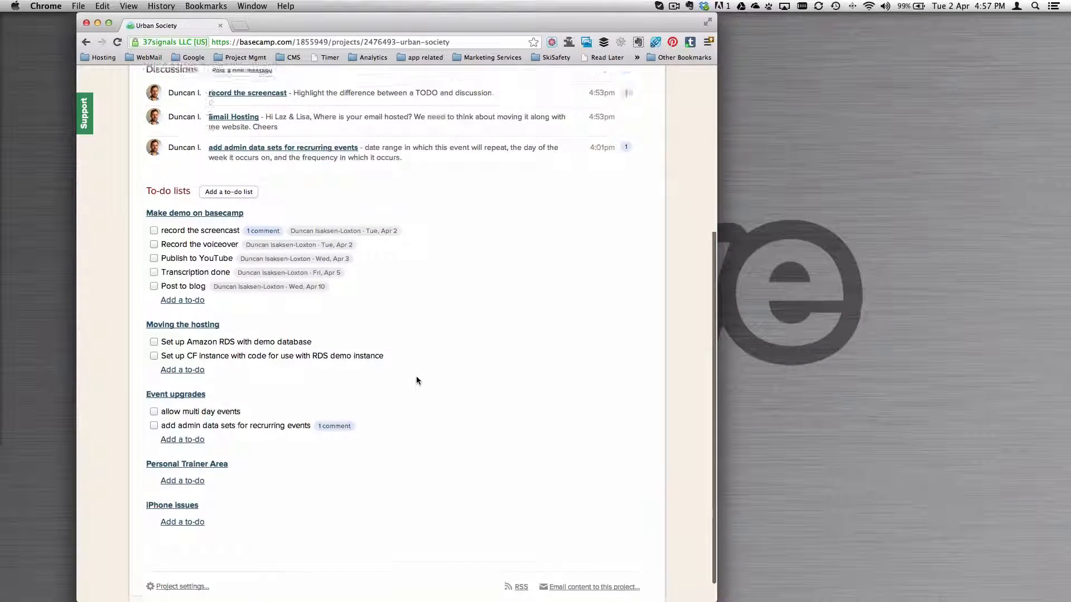
scroll(416, 379, up, 5)
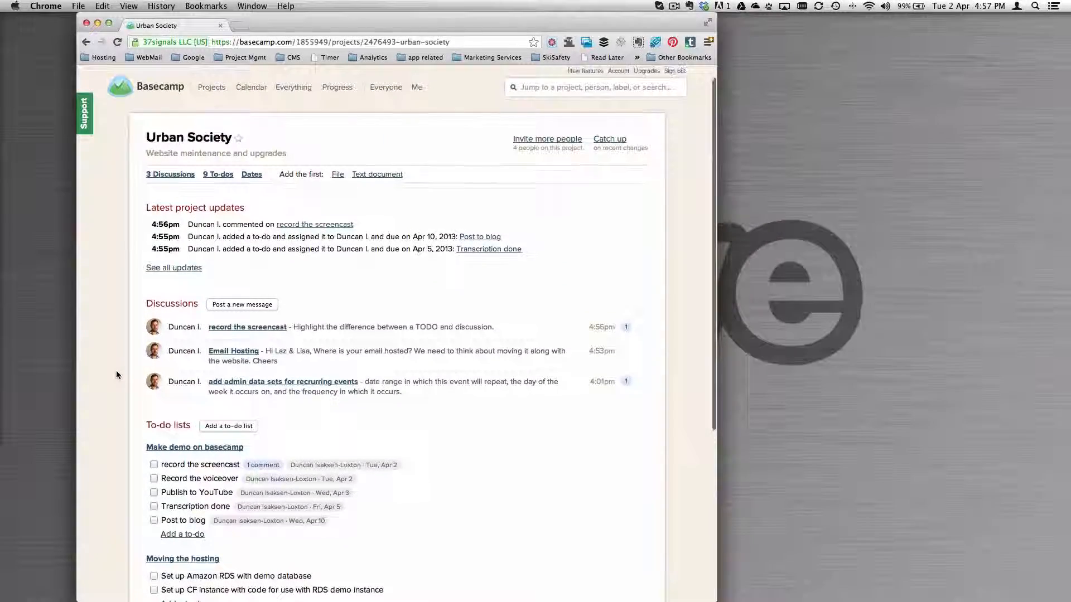
scroll(116, 371, up, 1)
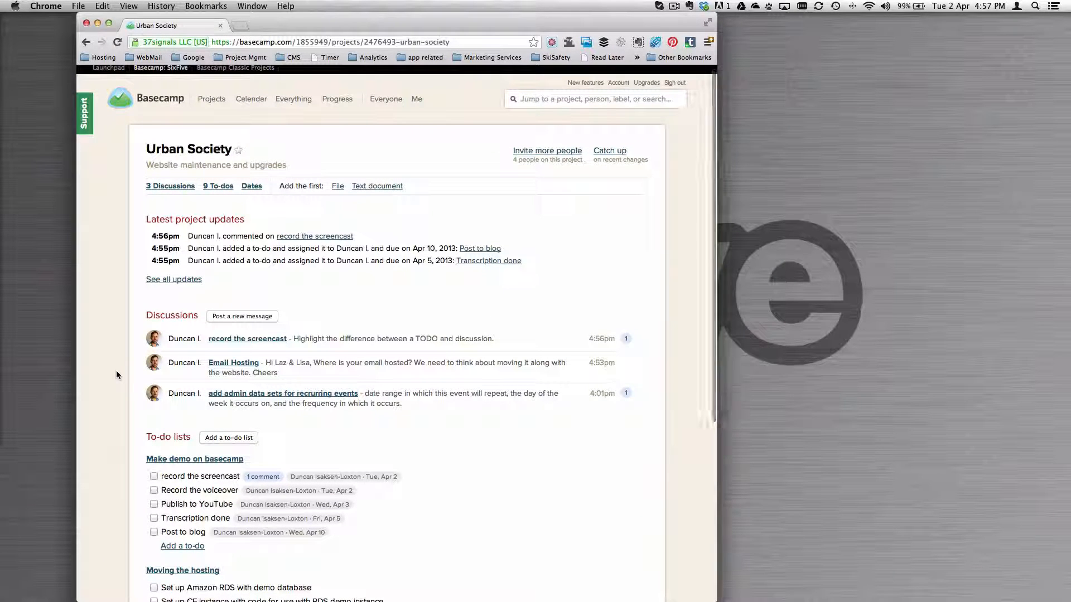